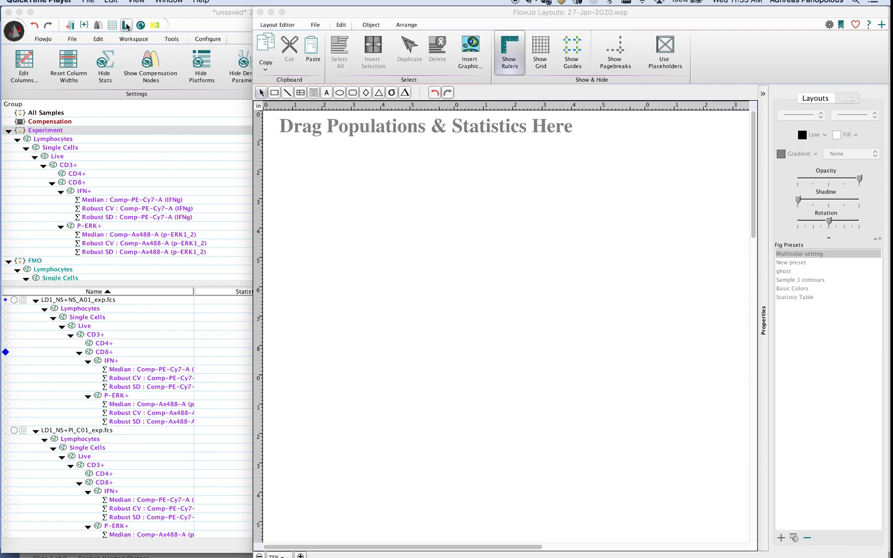
Step: Draw an empty plate grid on the layout page with the Plate Tool and move it up-left
left_click(126, 27)
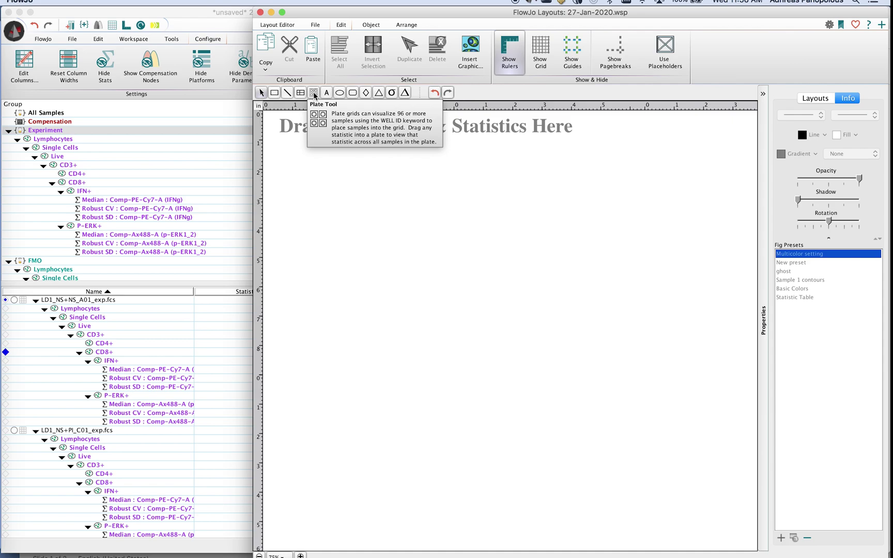
left_click(314, 93)
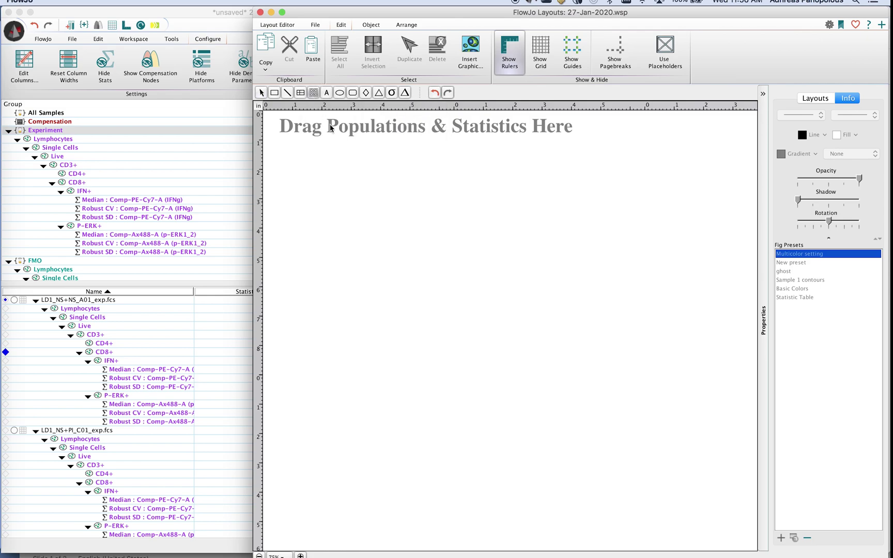
left_click_drag(400, 226, 596, 372)
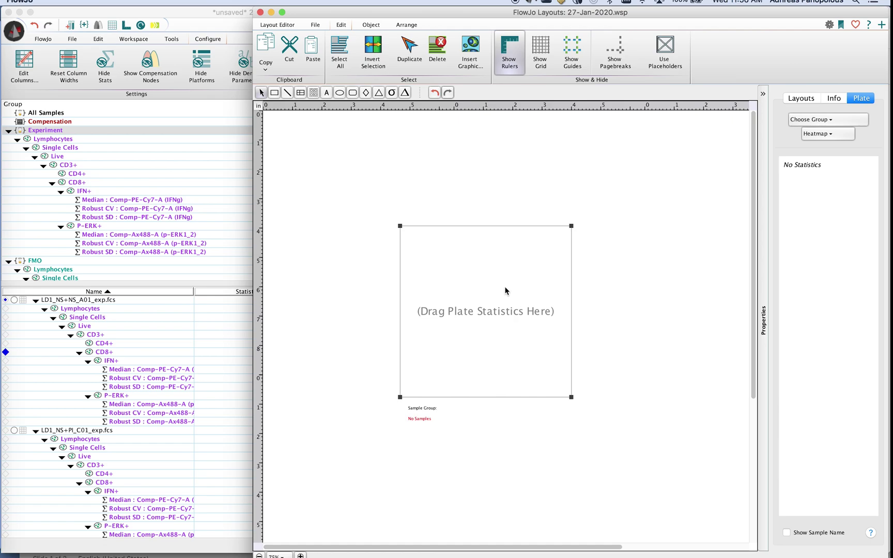
left_click_drag(490, 283, 469, 237)
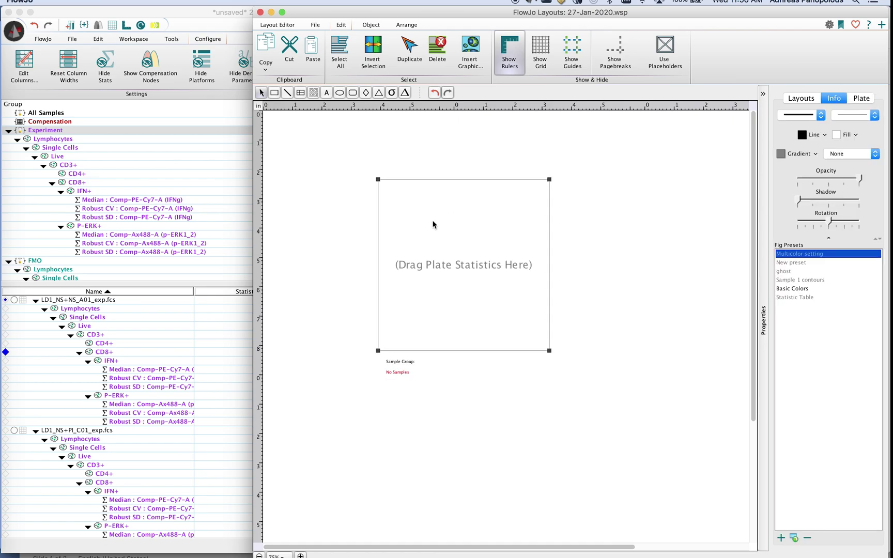
Step: Drop the IFN+ Median, Robust CV and Robust SD statistics onto the empty plate grid
left_click(133, 372)
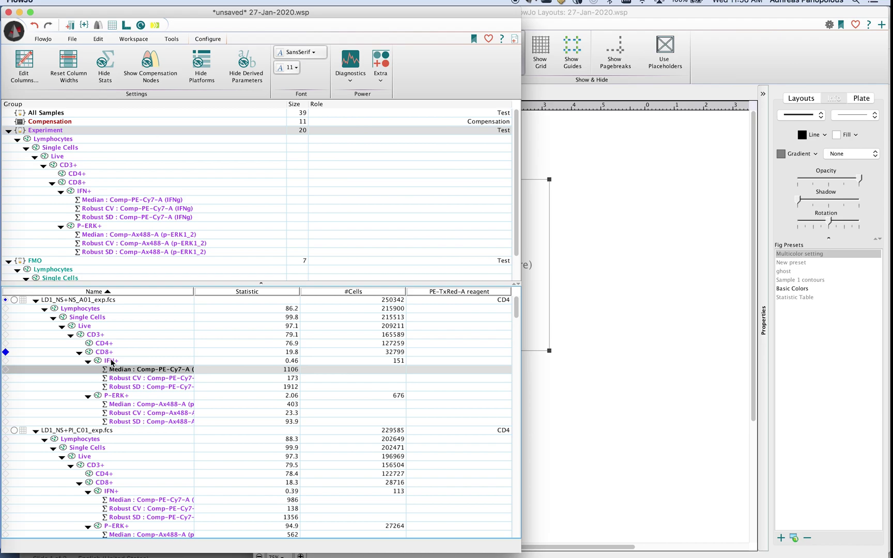
left_click(143, 387, "shift")
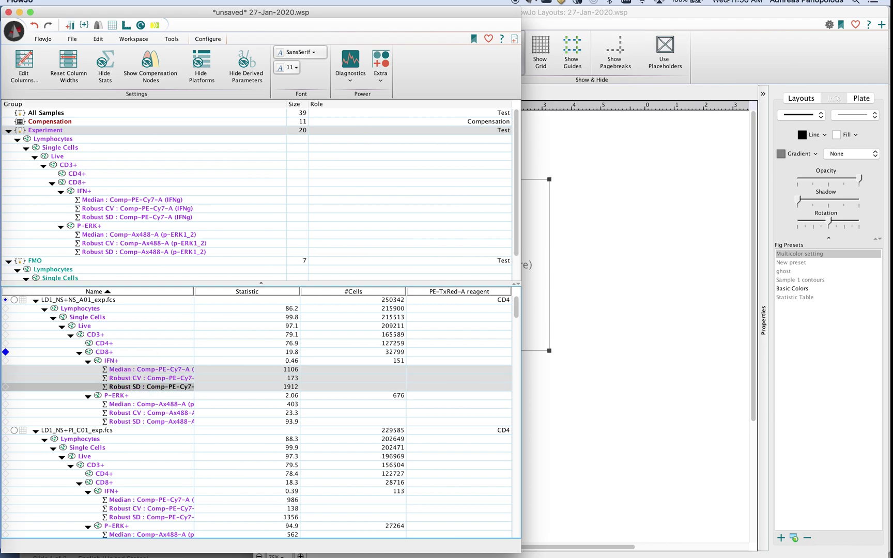
left_click_drag(640, 23, 696, 24)
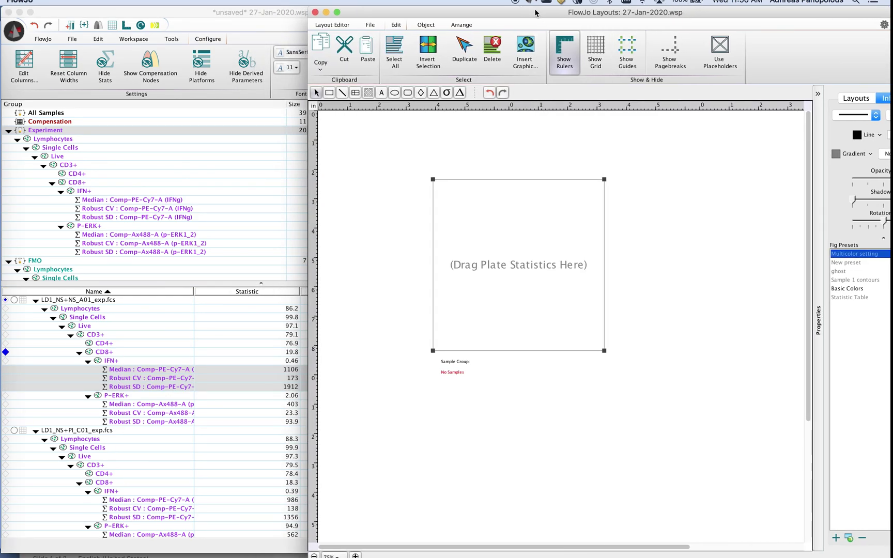
left_click_drag(537, 14, 664, 14)
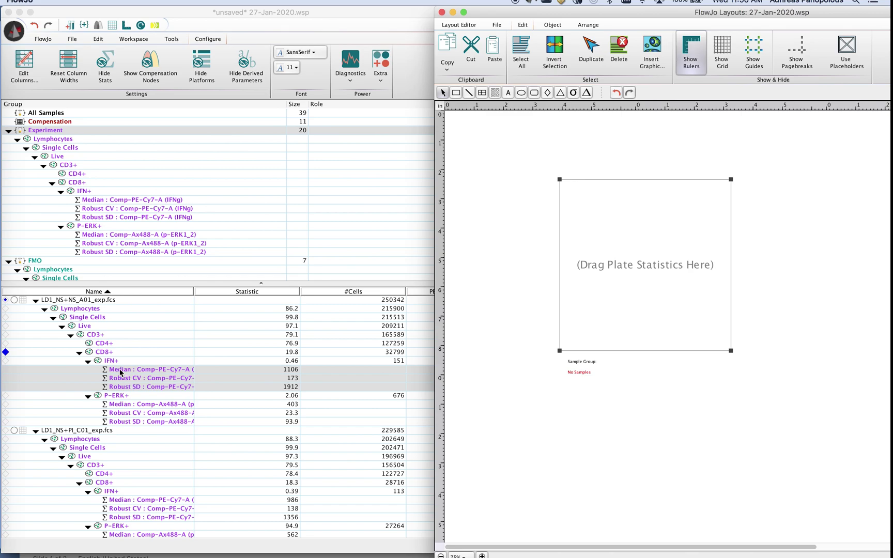
left_click_drag(120, 371, 651, 282)
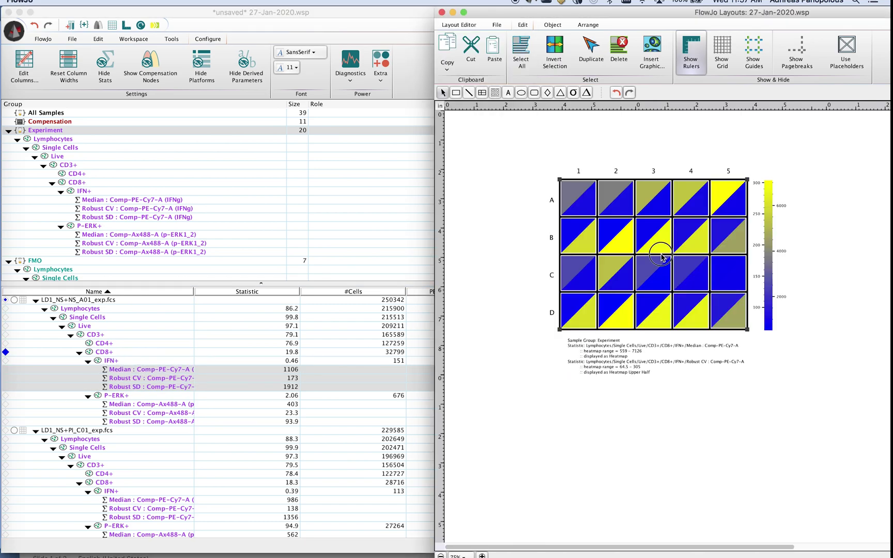
double_click(670, 12)
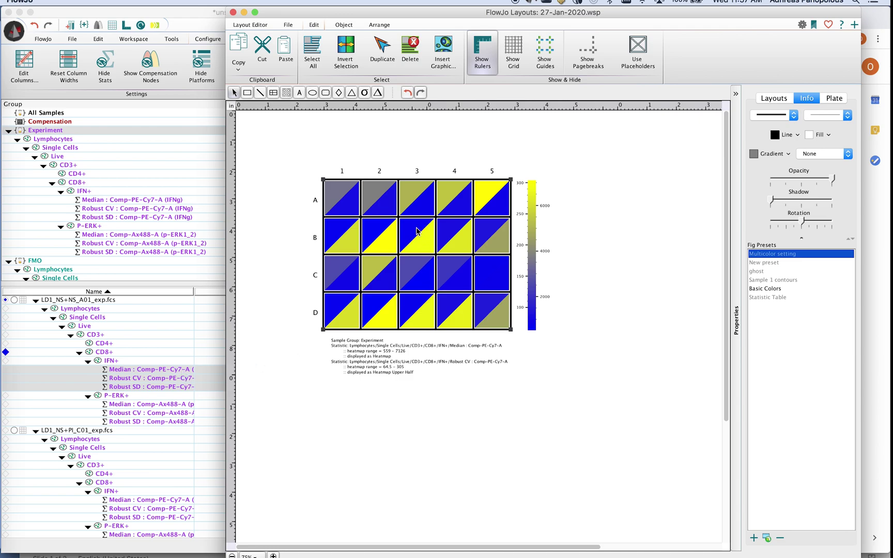
Step: In the Plate tab, display the third statistic, Robust SD, as Heatmap, then move the plate right
left_click(834, 98)
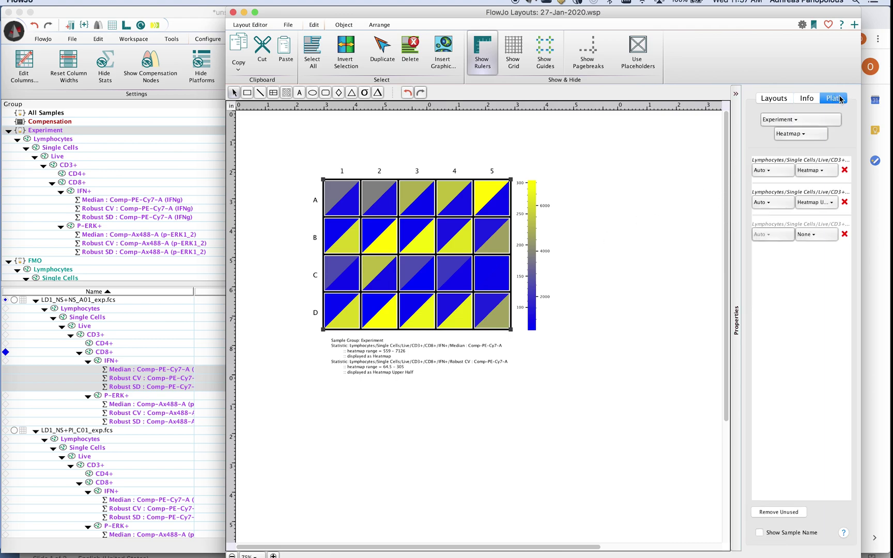
left_click(737, 317)
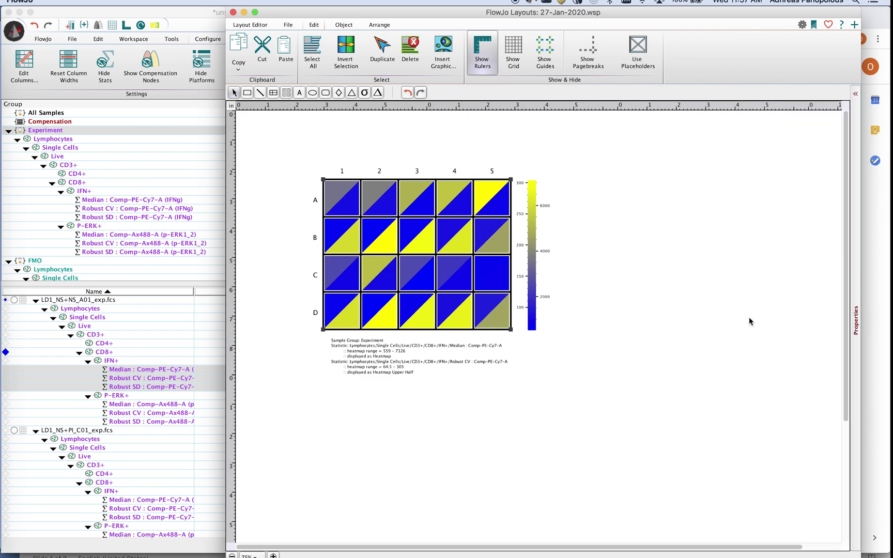
left_click(856, 321)
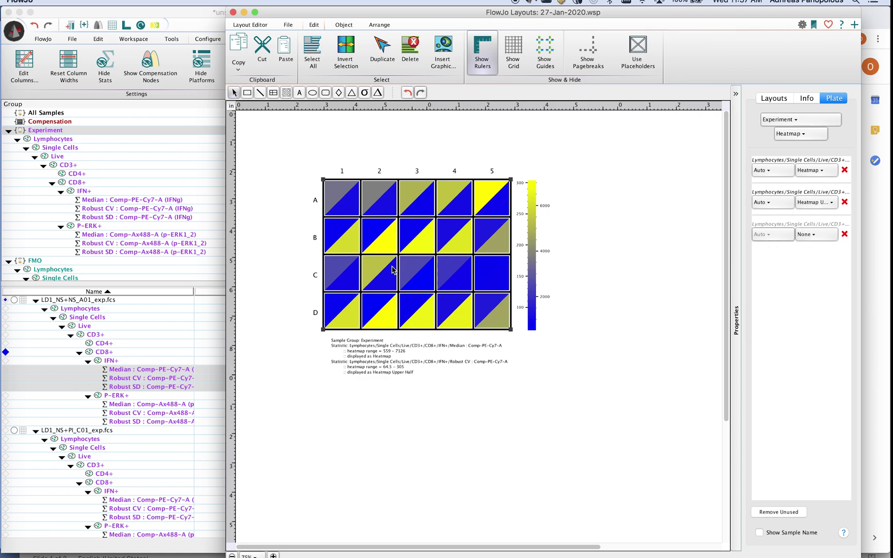
left_click(813, 236)
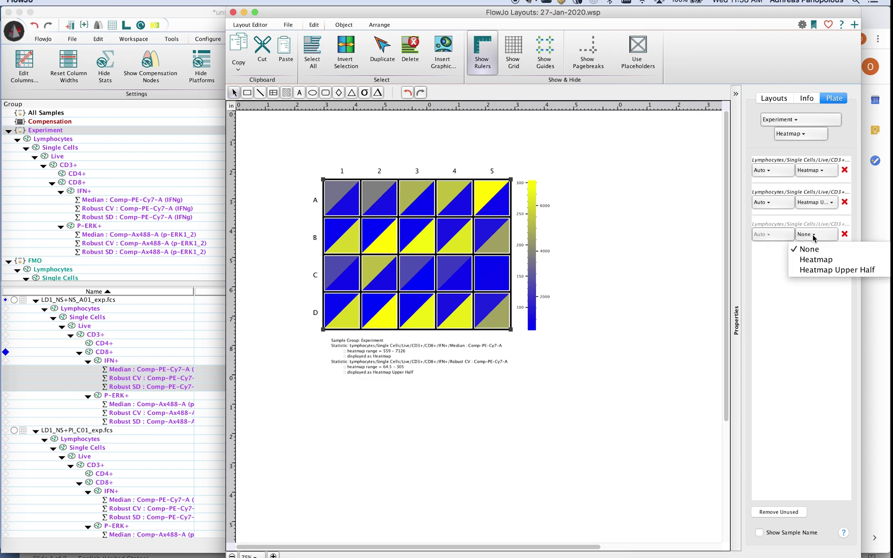
left_click(815, 260)
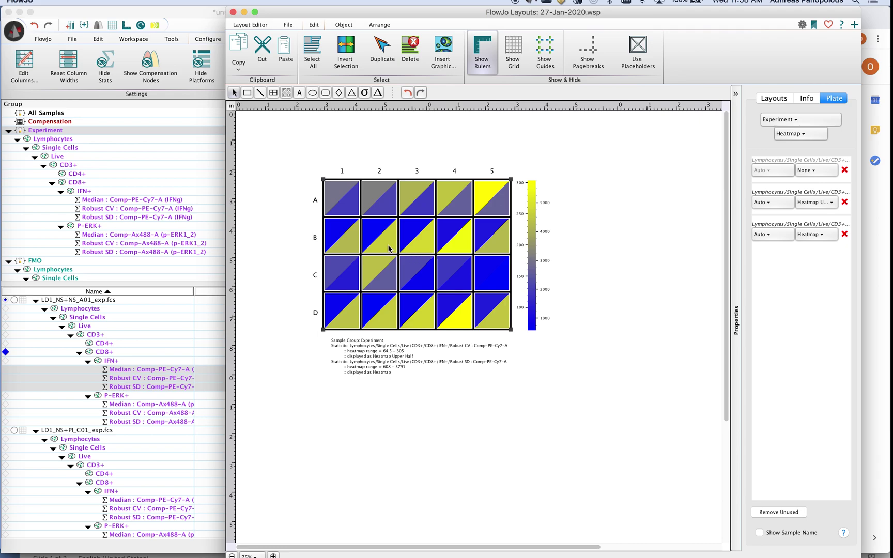
mouse_move(372, 236)
left_mouse_down()
mouse_move(534, 247)
mouse_move(656, 239)
left_mouse_up()
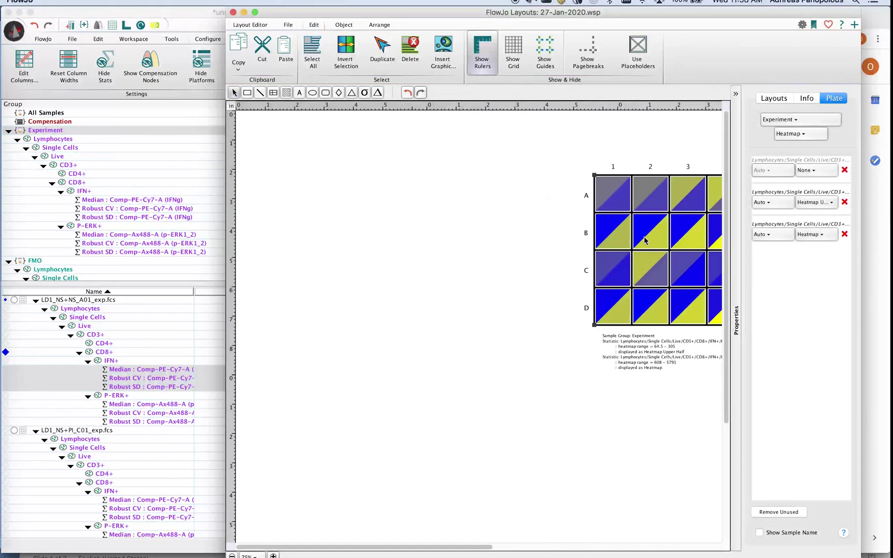
Step: Draw a second empty plate grid on the layout page
left_click(287, 94)
left_click_drag(292, 179, 499, 344)
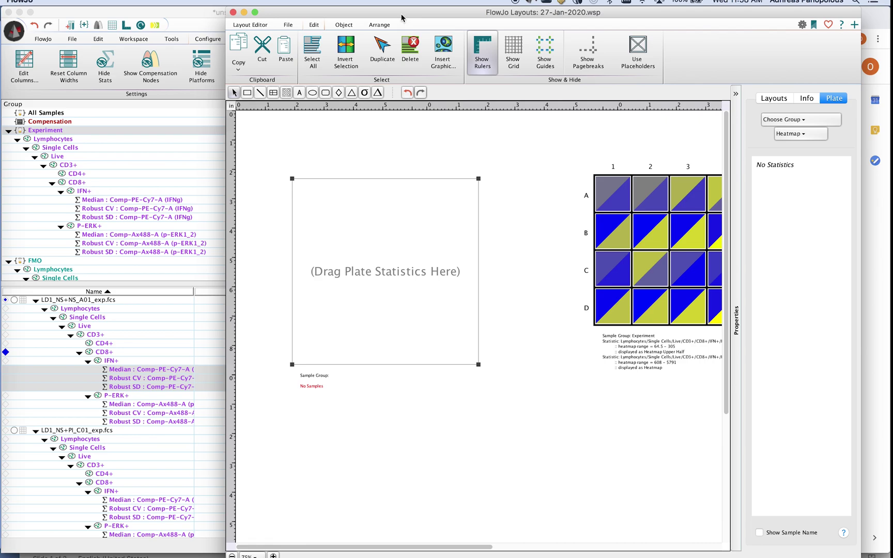
left_click_drag(399, 13, 450, 13)
left_click(143, 355)
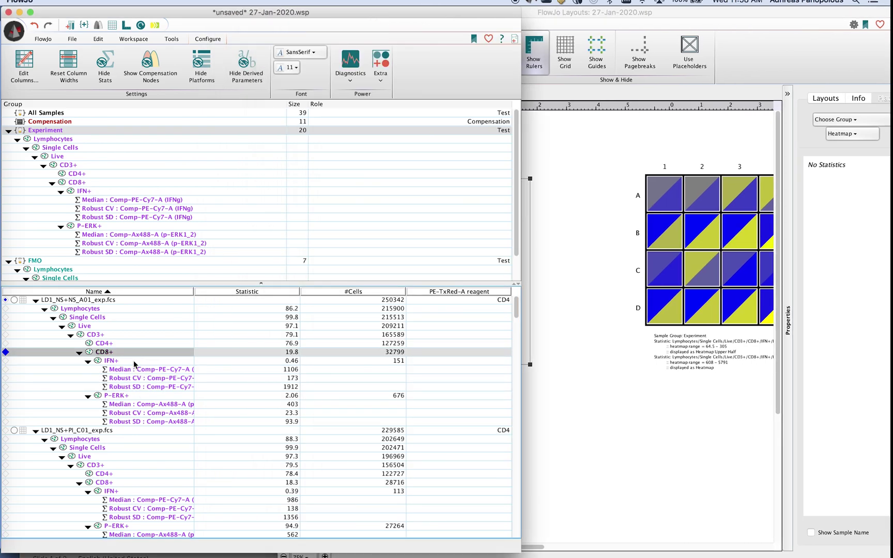
Step: Drop the IFN+ Median : Comp-PE-Cy7-A statistic into the new plate as a heatmap
left_click(130, 371)
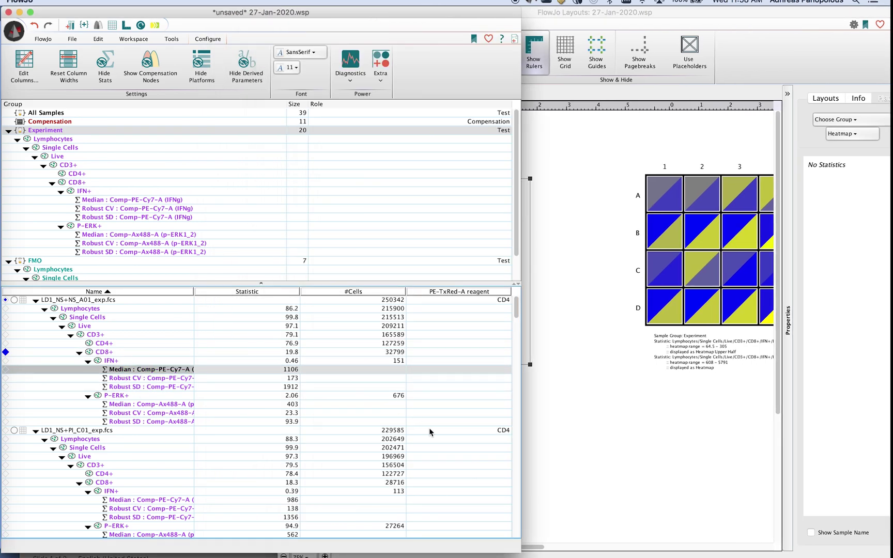
left_click_drag(604, 15, 646, 15)
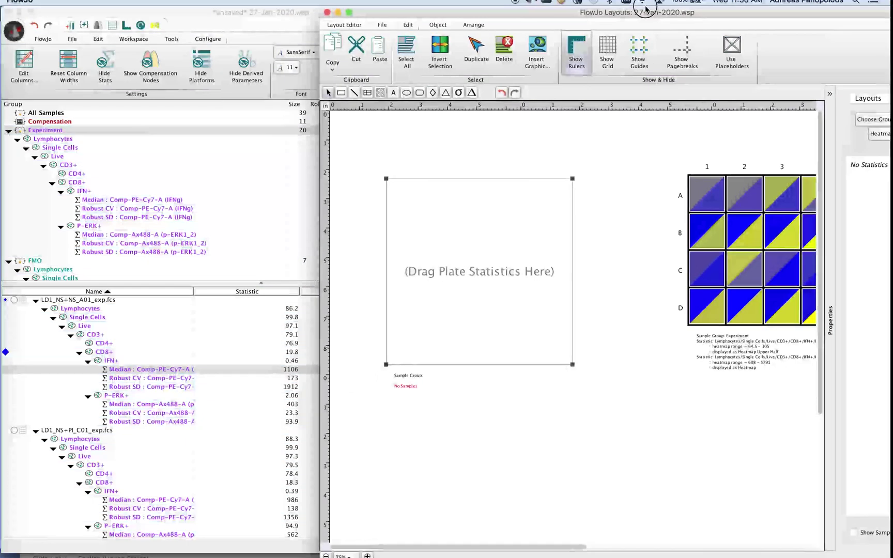
left_click(129, 372)
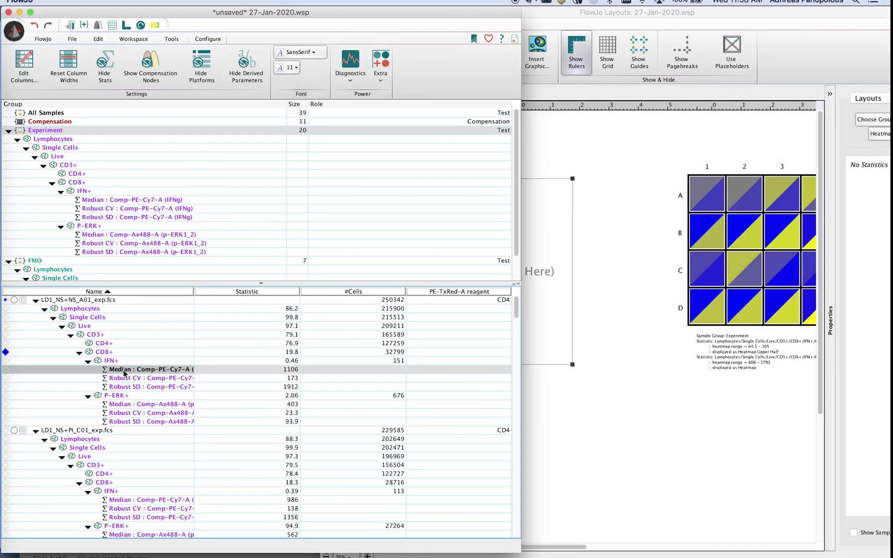
left_click_drag(117, 372, 555, 323)
left_click_drag(508, 279, 508, 280)
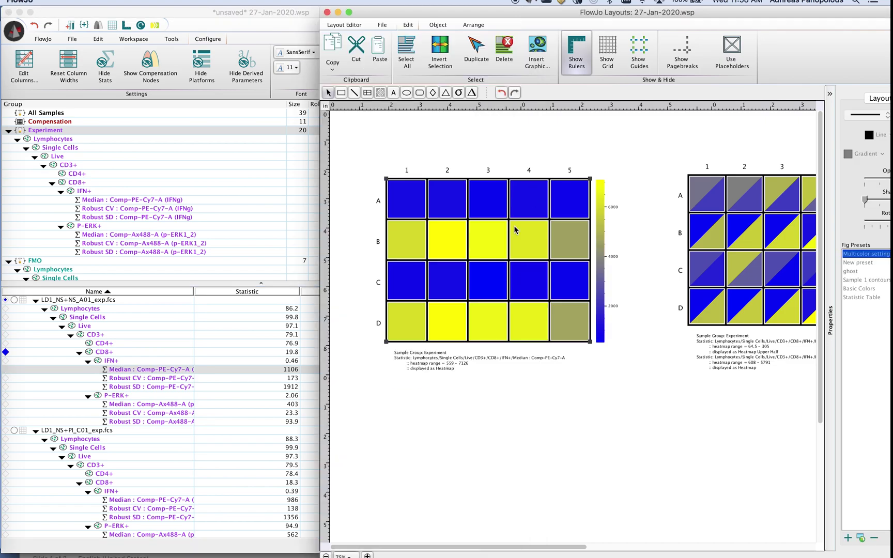
left_click_drag(558, 14, 490, 15)
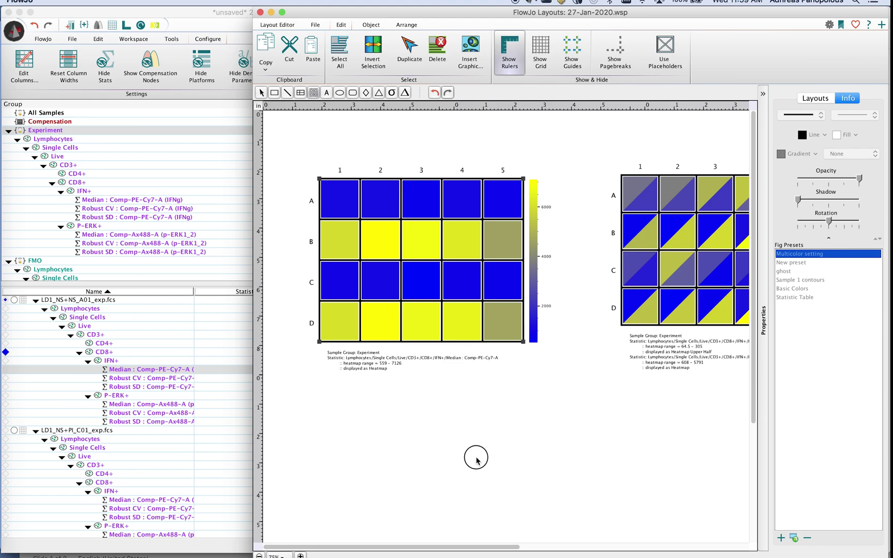
Step: Draw a third empty plate below the IFNg heatmap, shifting it up and right
left_click(313, 92)
left_click_drag(368, 416, 498, 494)
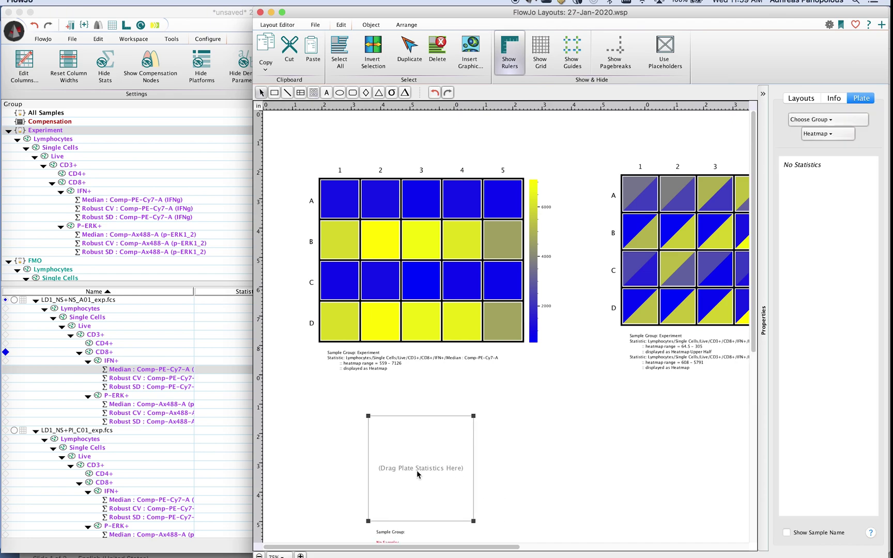
left_click_drag(418, 474, 486, 444)
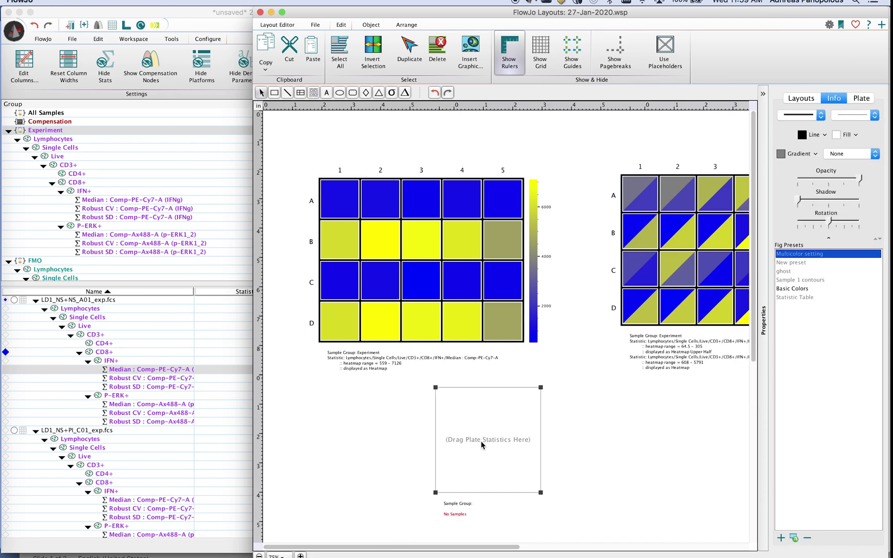
Step: Narrow the workspace window, drop the p-ERK Median into the new plate, and enlarge it
left_click(126, 406)
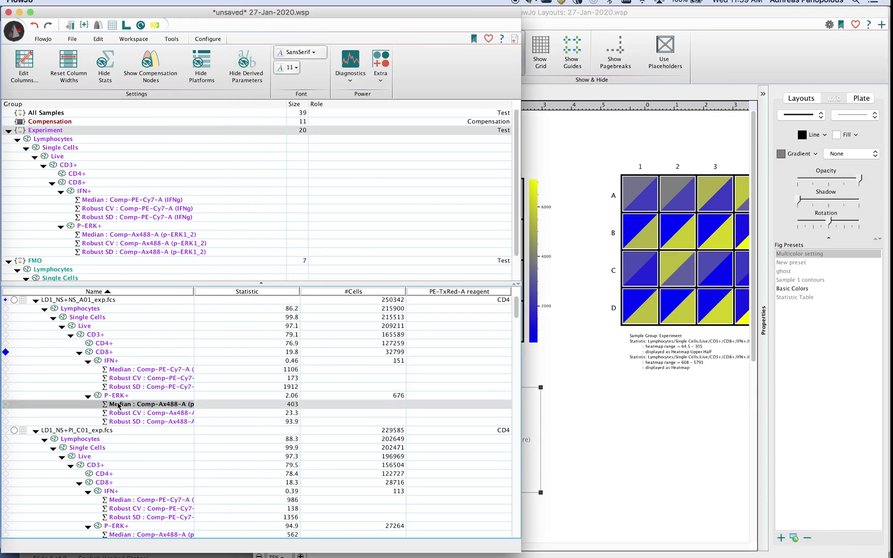
left_click(514, 547)
left_click(496, 547)
left_click_drag(523, 554, 439, 553)
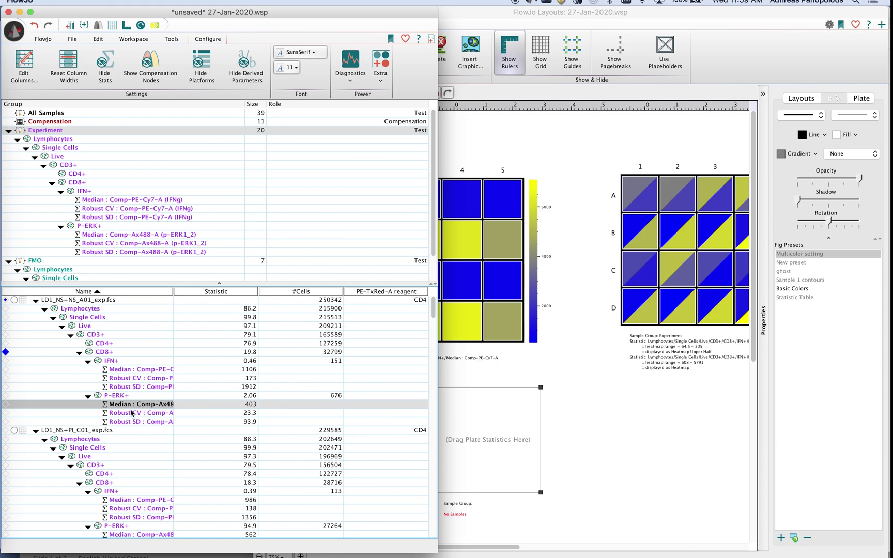
left_click_drag(116, 405, 400, 413)
left_click_drag(445, 472, 531, 515)
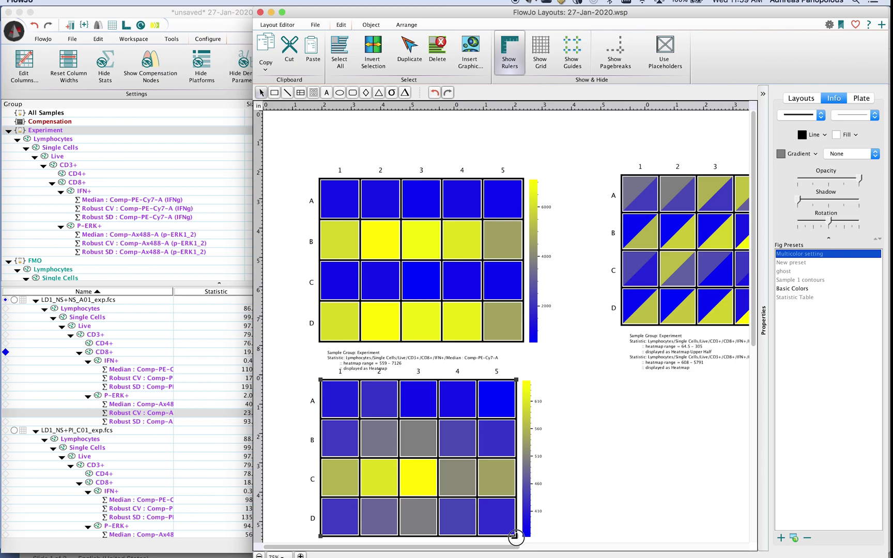
left_click_drag(516, 536, 519, 539)
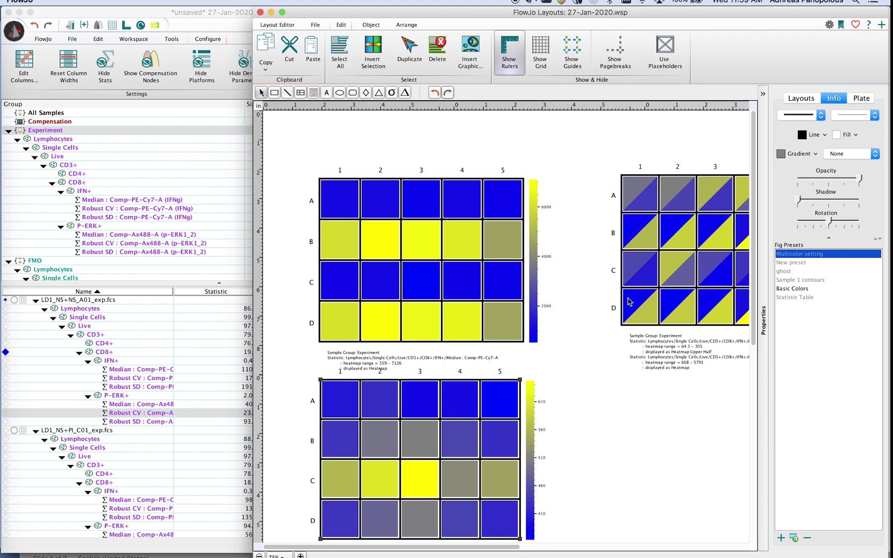
left_click(119, 408)
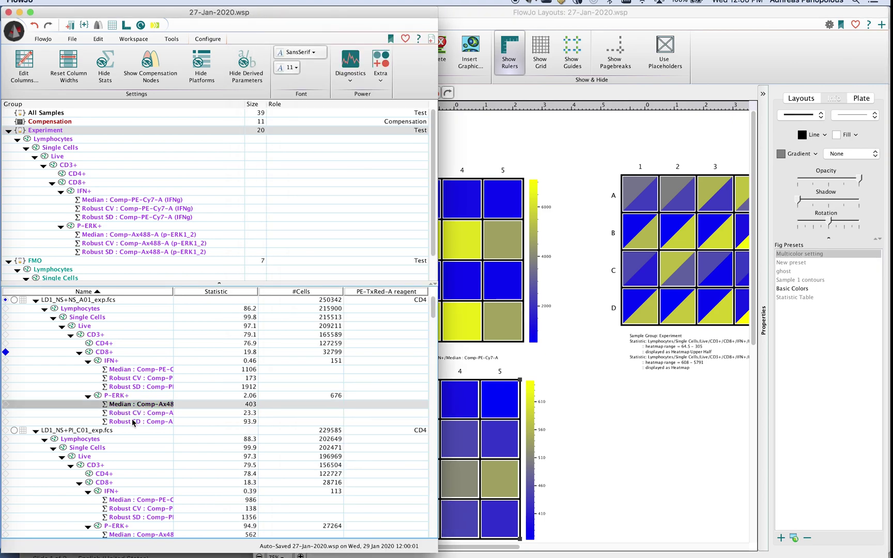
Step: Drop the p-ERK+ Median, Robust CV and Robust SD statistics onto the right plate
left_click(137, 421, "shift")
left_click_drag(120, 407, 690, 246)
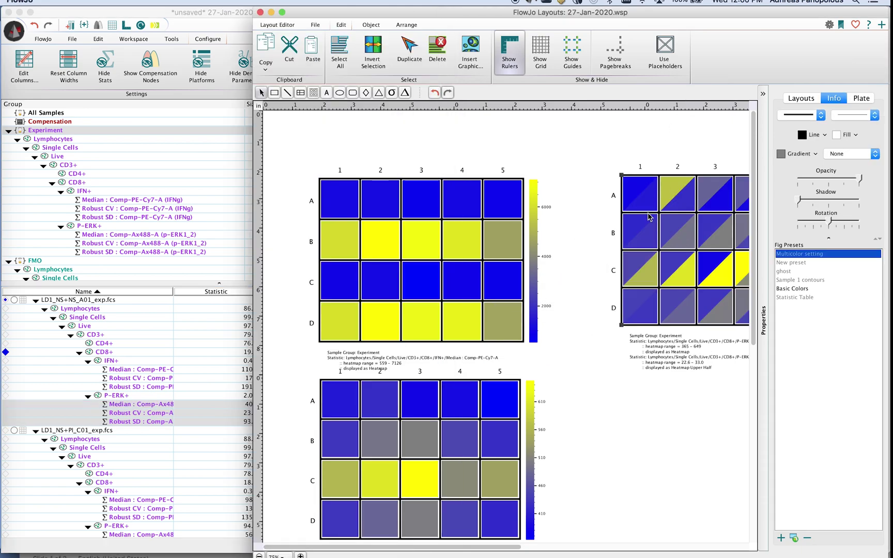
left_click_drag(401, 549, 494, 546)
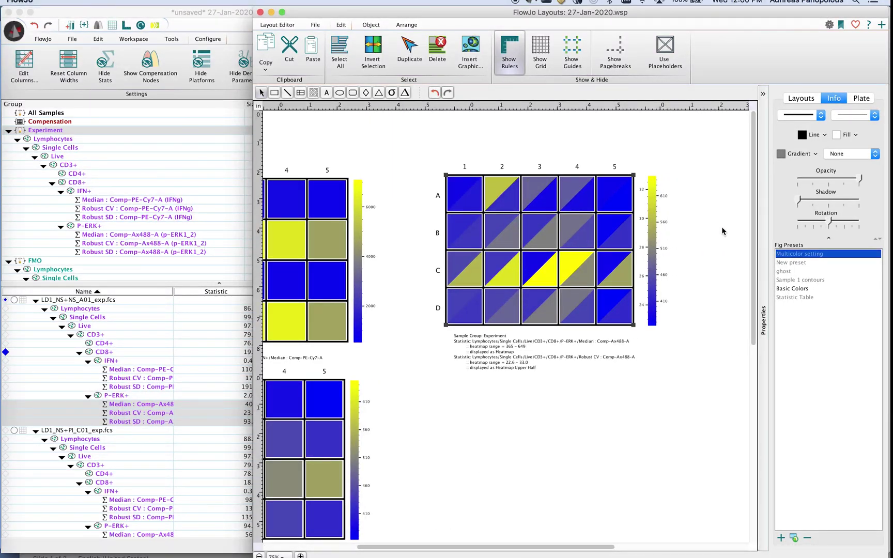
left_click(861, 98)
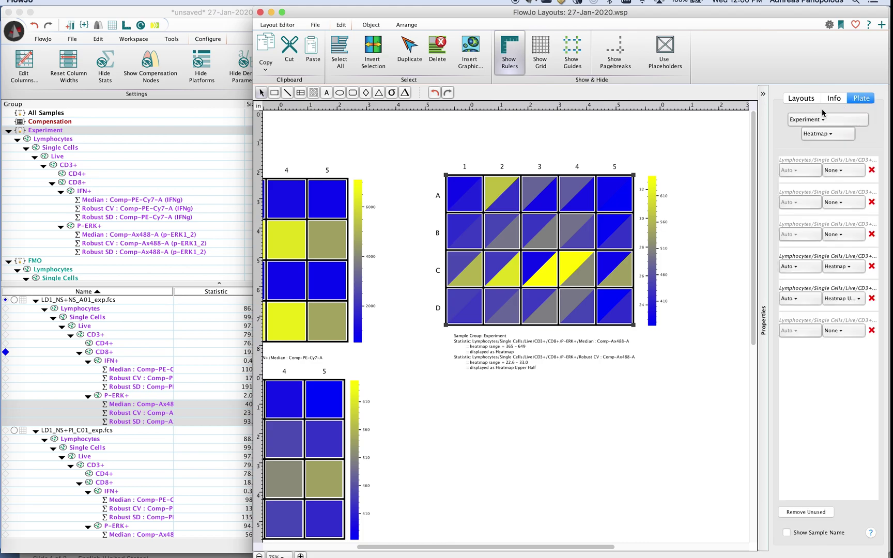
Step: Set the plate display type to Chernoff Face, then enlarge the plate and nudge it left
left_click(828, 136)
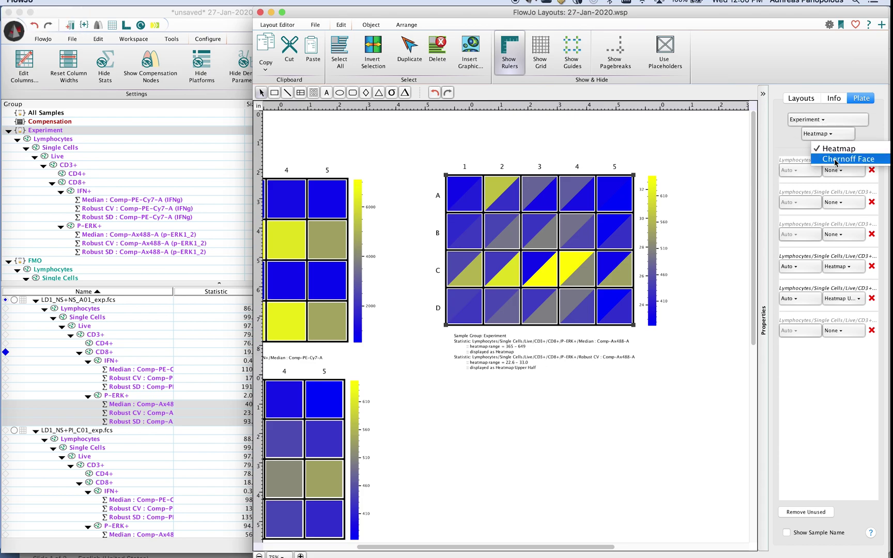
left_click(835, 160)
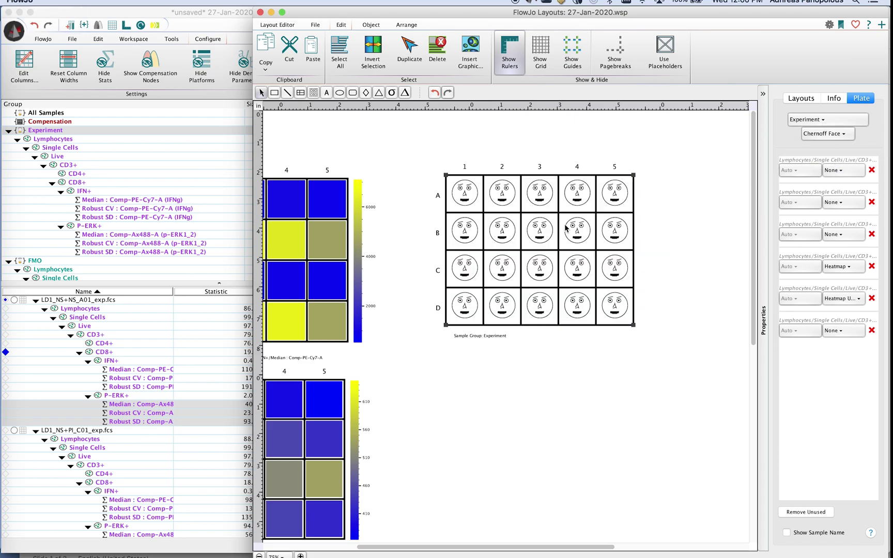
left_click_drag(632, 324, 742, 415)
left_click_drag(608, 345, 565, 339)
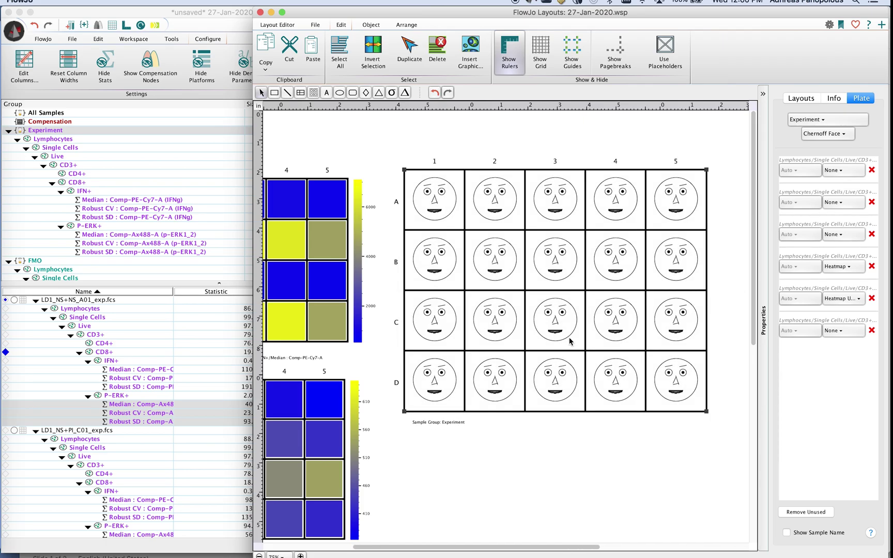
Step: Map IFNg Median, Robust CV and Robust SD to Pupil Size, Eye Spacing and Eye Size
left_click(839, 172)
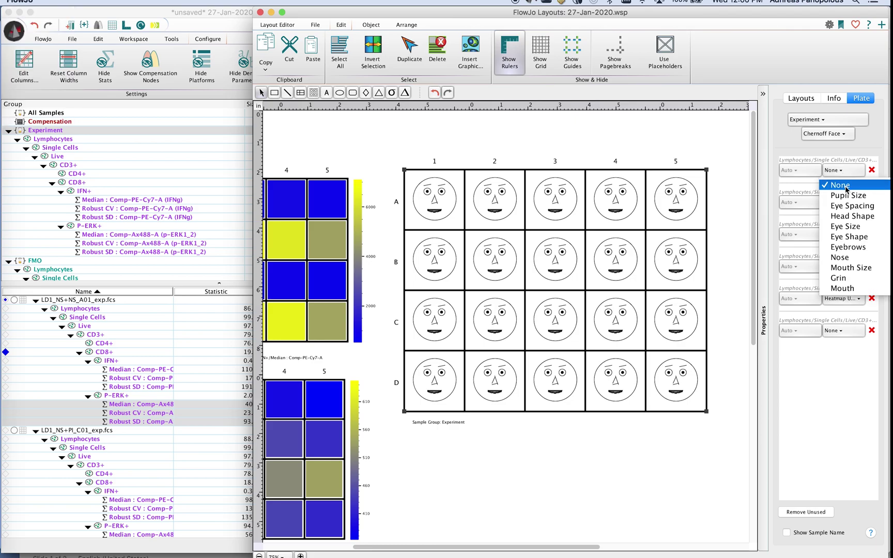
left_click(846, 197)
left_click(845, 197)
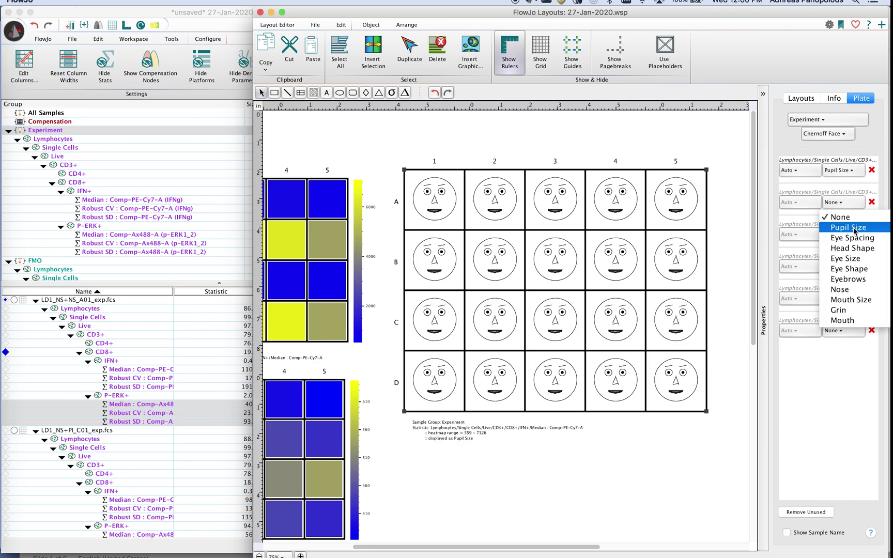
left_click(843, 237)
left_click(842, 238)
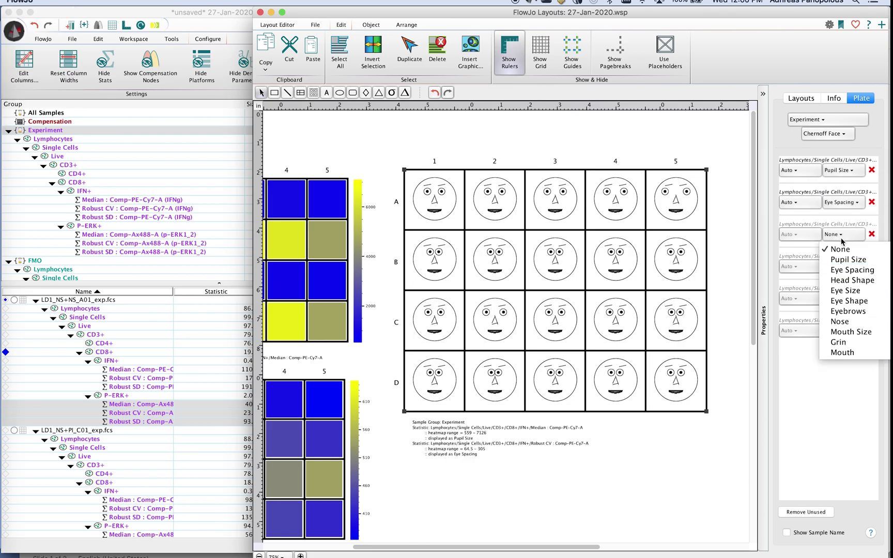
left_click(845, 290)
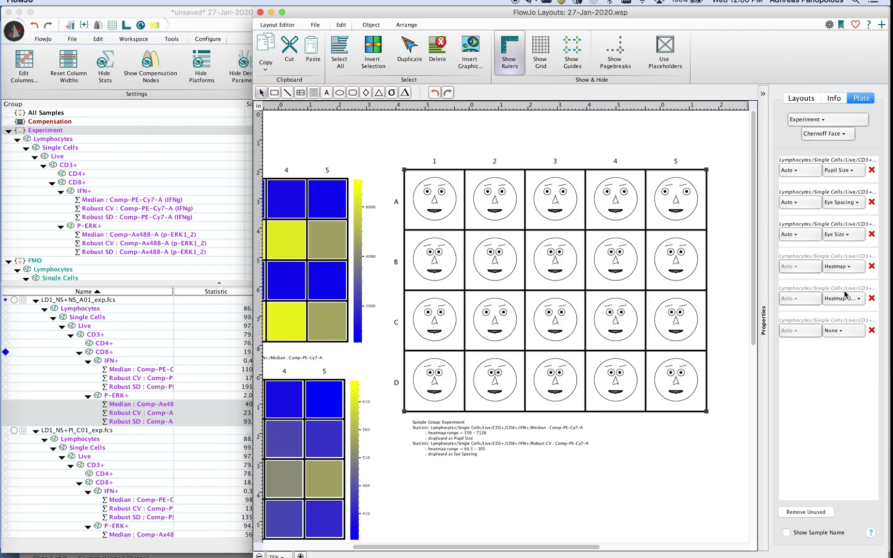
Step: Map p-ERK Median, Robust CV and Robust SD to Mouth Size, Grin and Nose, then enlarge the plate
left_click(845, 273)
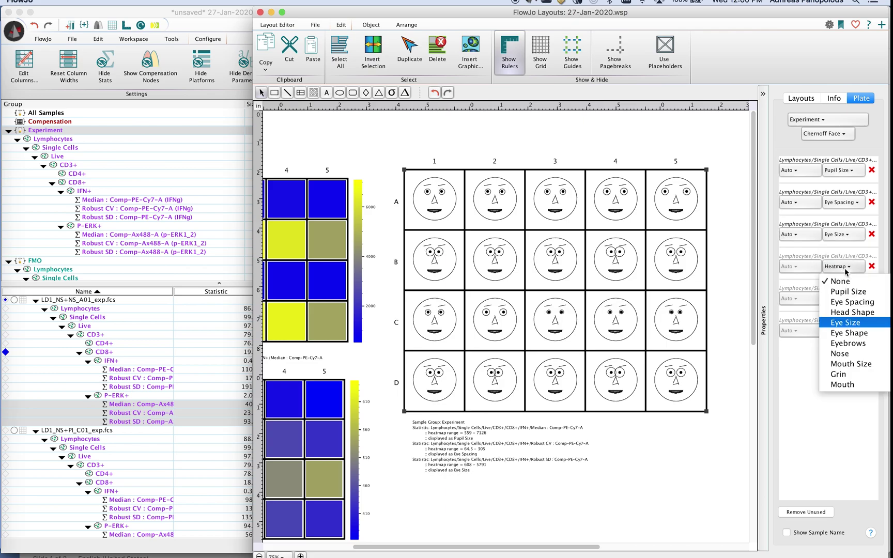
left_click(840, 366)
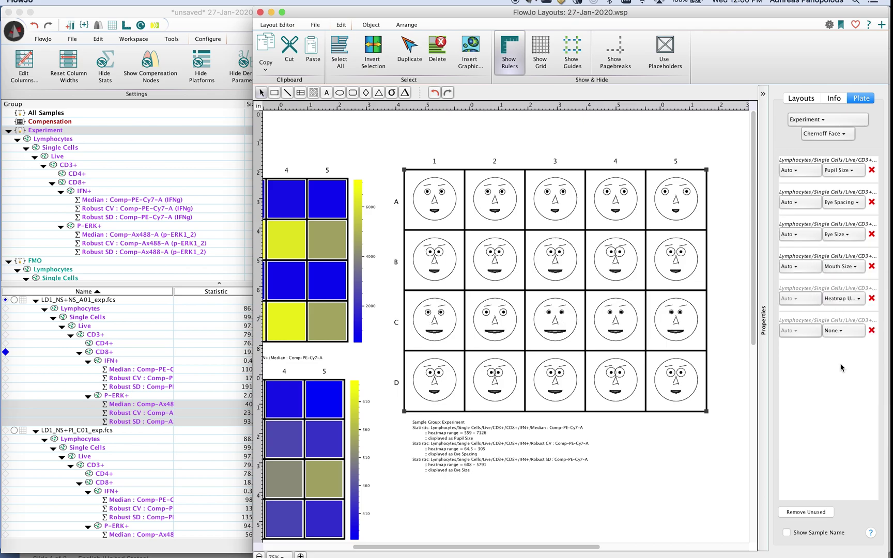
left_click(841, 299)
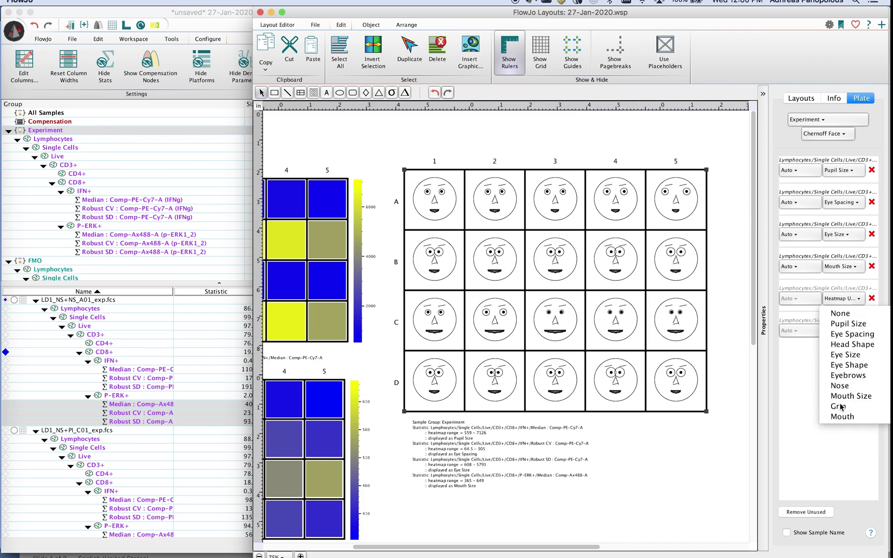
left_click(837, 406)
left_click(841, 332)
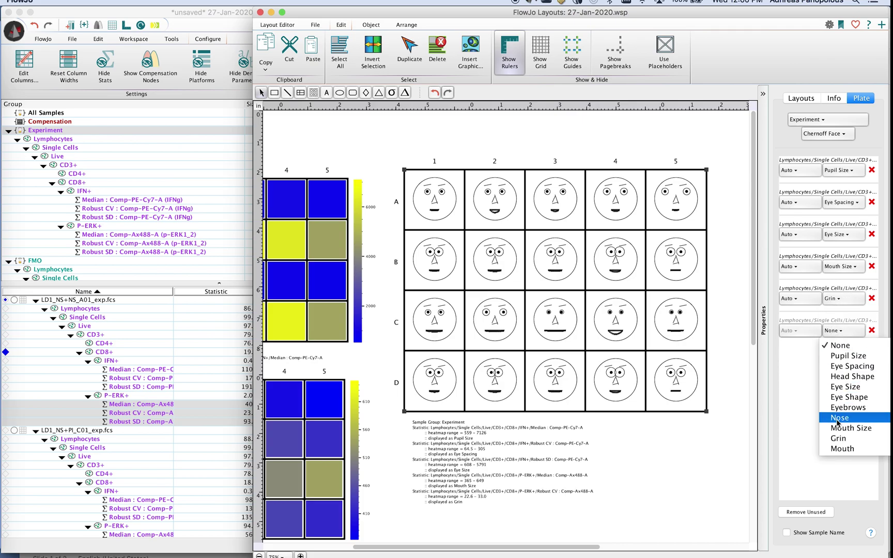
left_click(839, 418)
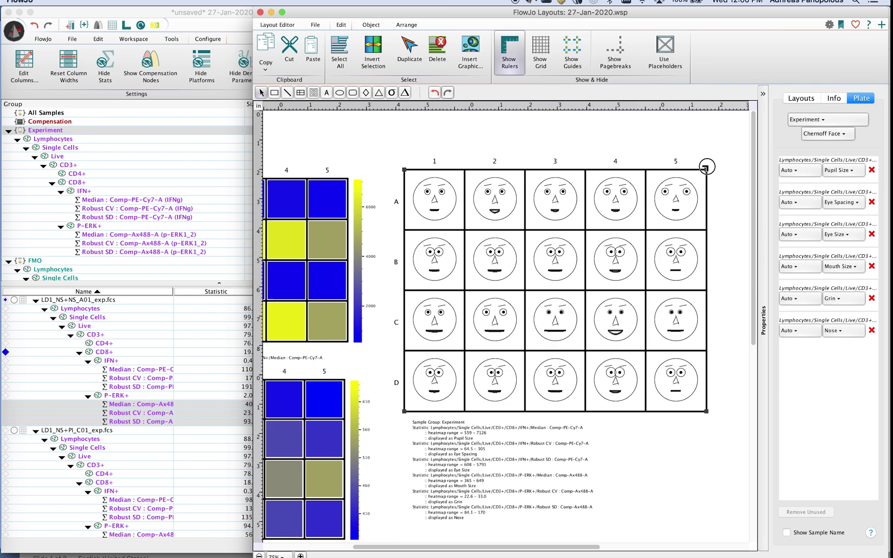
left_click_drag(706, 164, 717, 138)
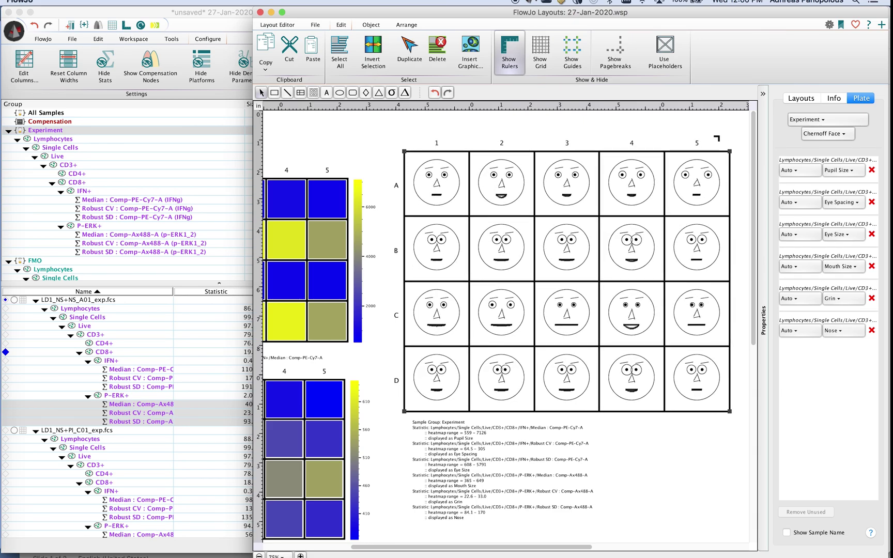